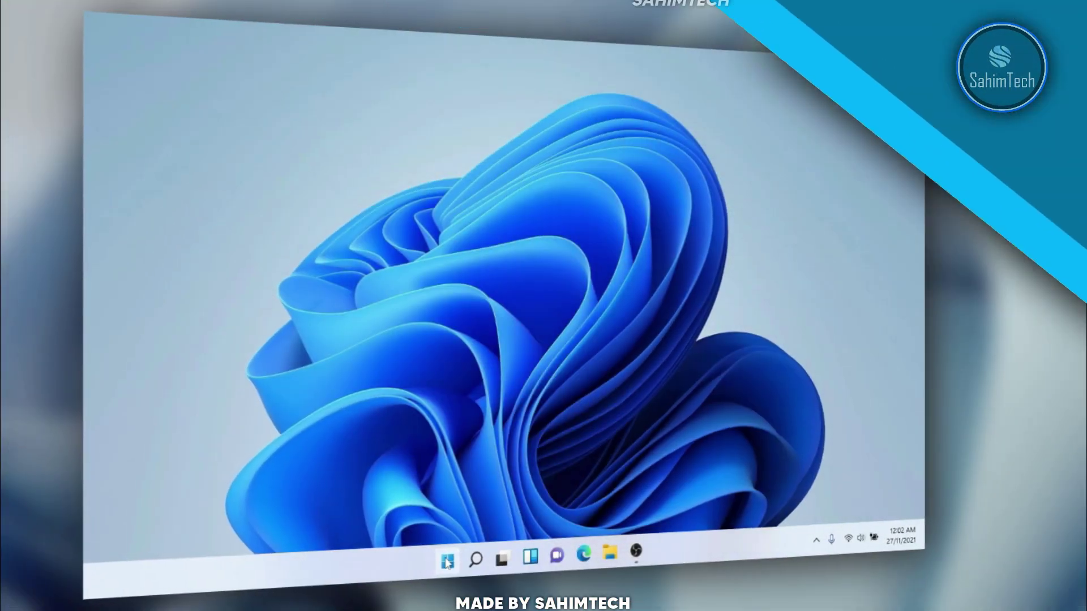
Bring the startallback.com page in Microsoft Edge back into view from the taskbar
{"action": "key", "text": "super"}
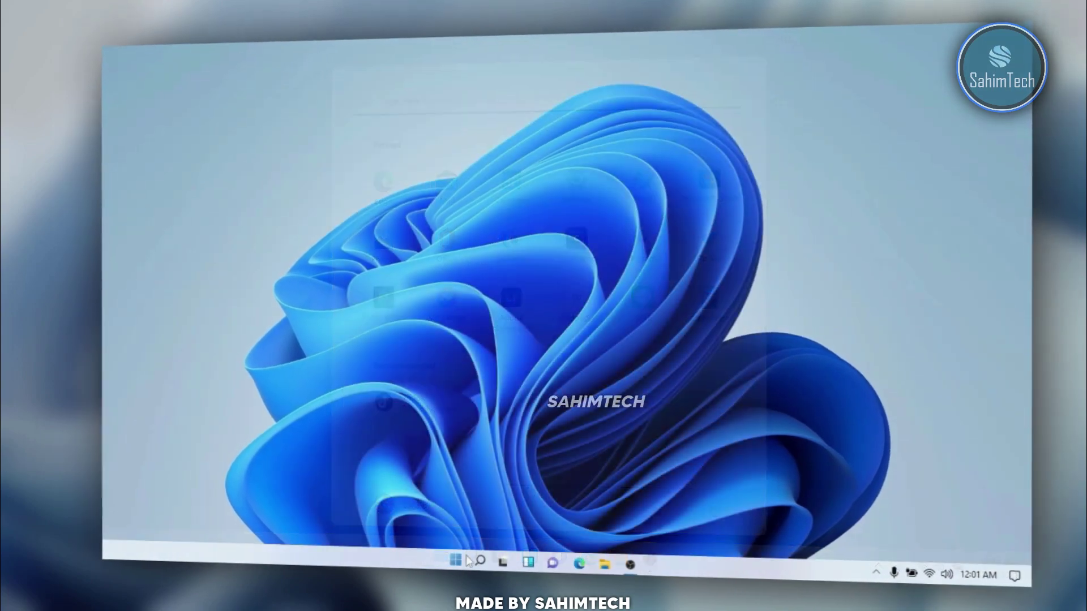
{"action": "left_click", "coordinate": [465, 559]}
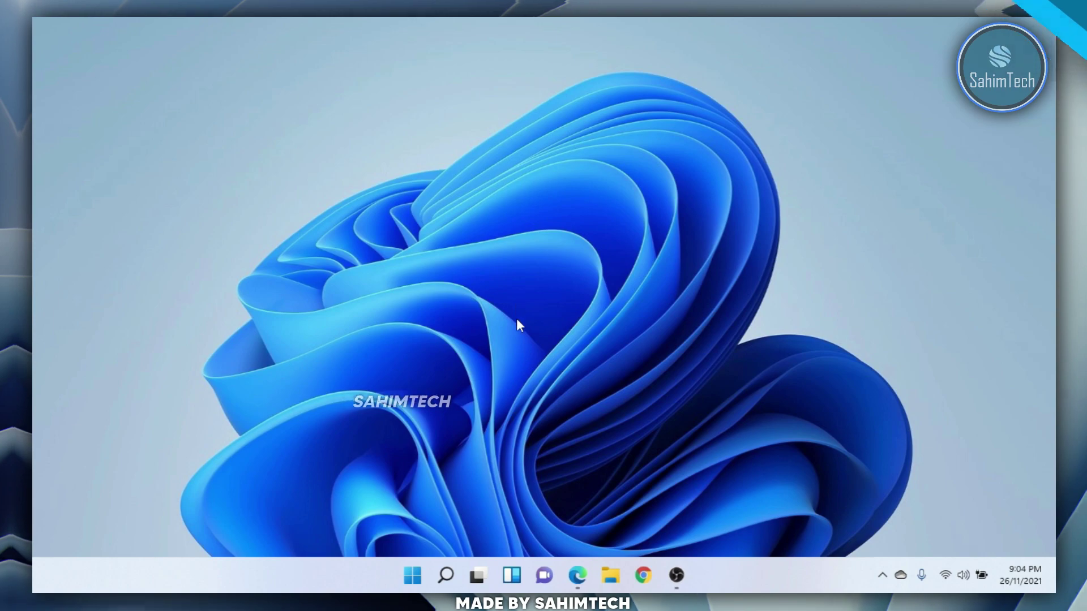
{"action": "left_click", "coordinate": [579, 573]}
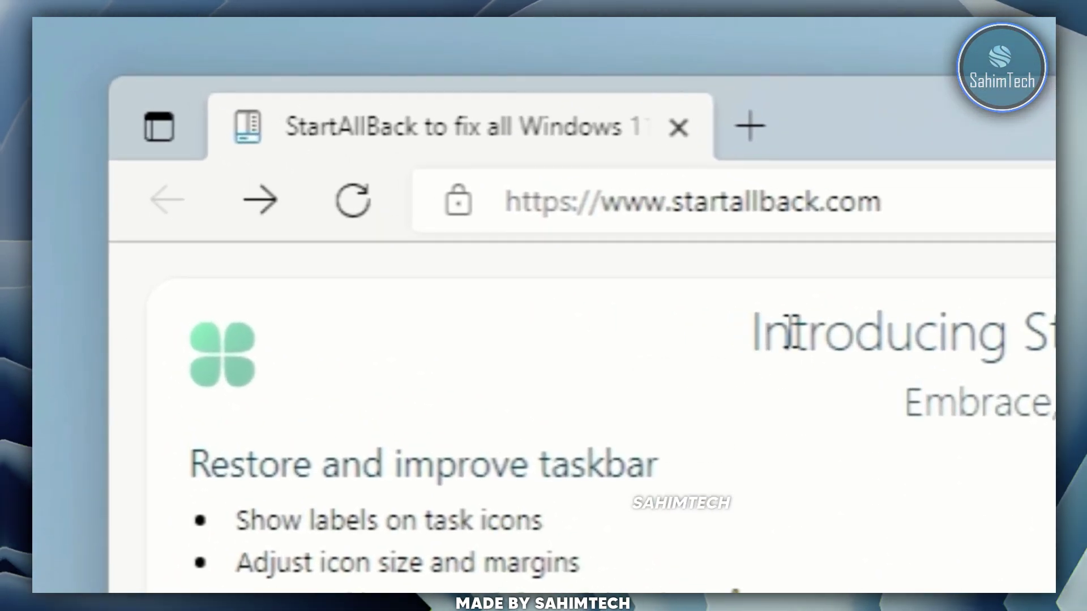
{"action": "left_click_drag", "start_coordinate": [753, 332], "coordinate": [1086, 334]}
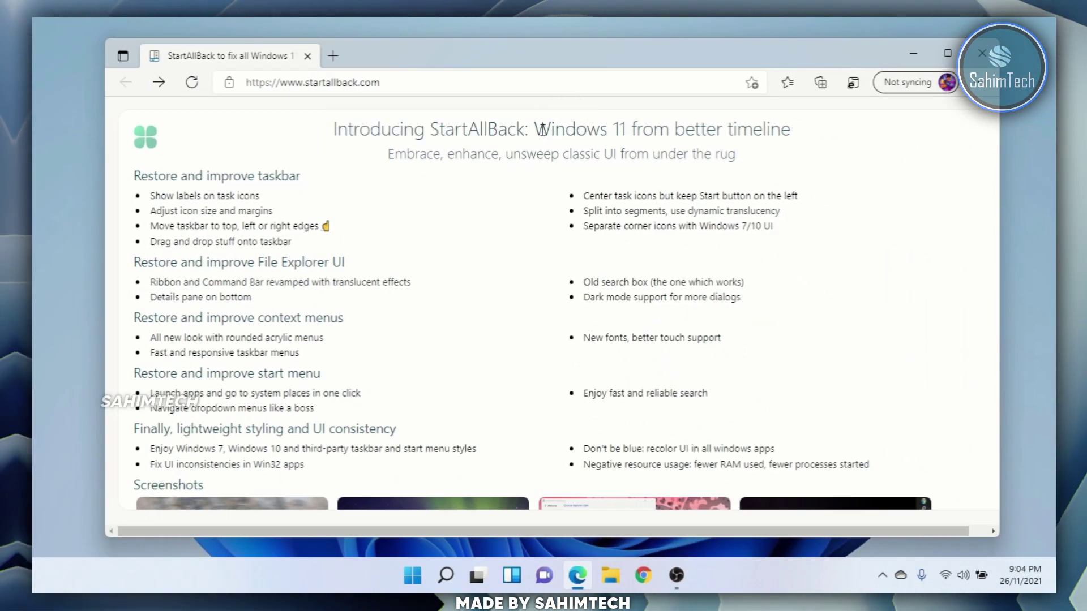
Scroll to the Download section and download the StartAllBack 3.1.2 installer
{"action": "scroll", "coordinate": [479, 385], "scroll_direction": "down", "scroll_amount": 4}
{"action": "scroll", "coordinate": [478, 385], "scroll_direction": "up", "scroll_amount": 4}
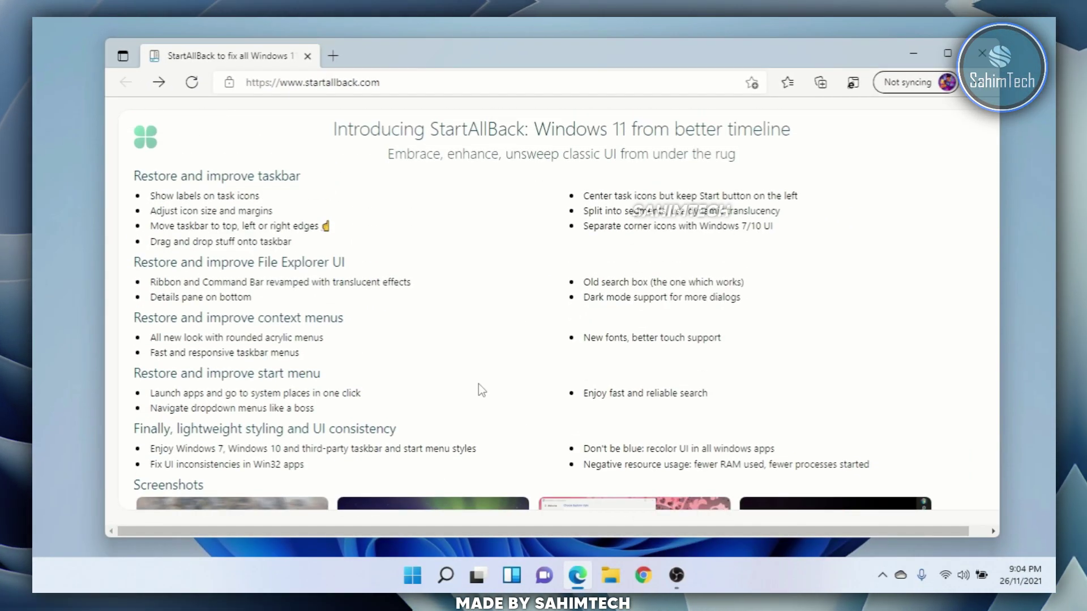
{"action": "scroll", "coordinate": [478, 385], "scroll_direction": "down", "scroll_amount": 4}
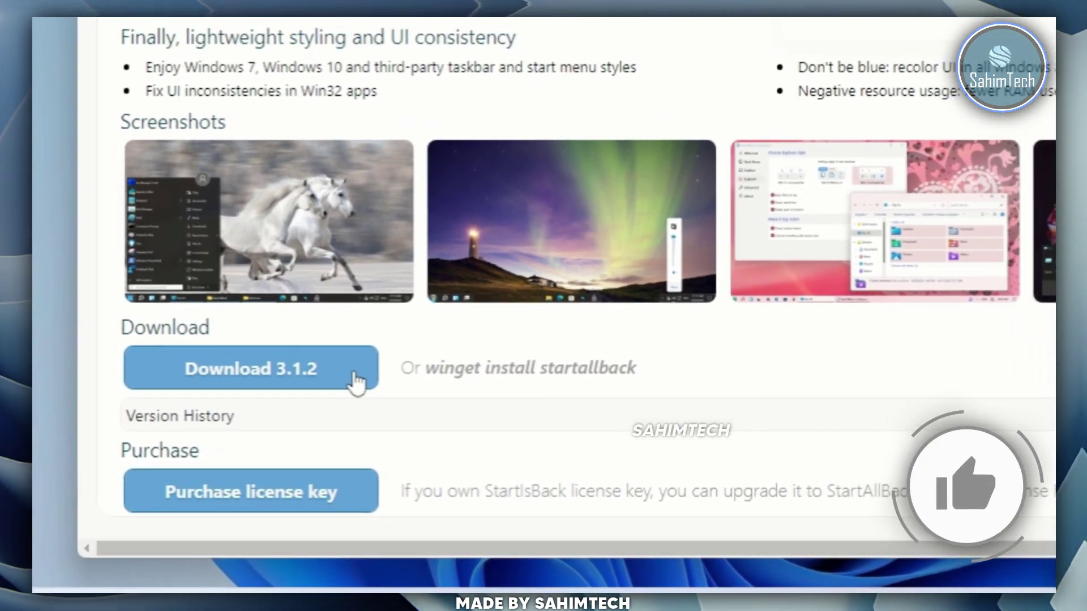
{"action": "left_click", "coordinate": [377, 368]}
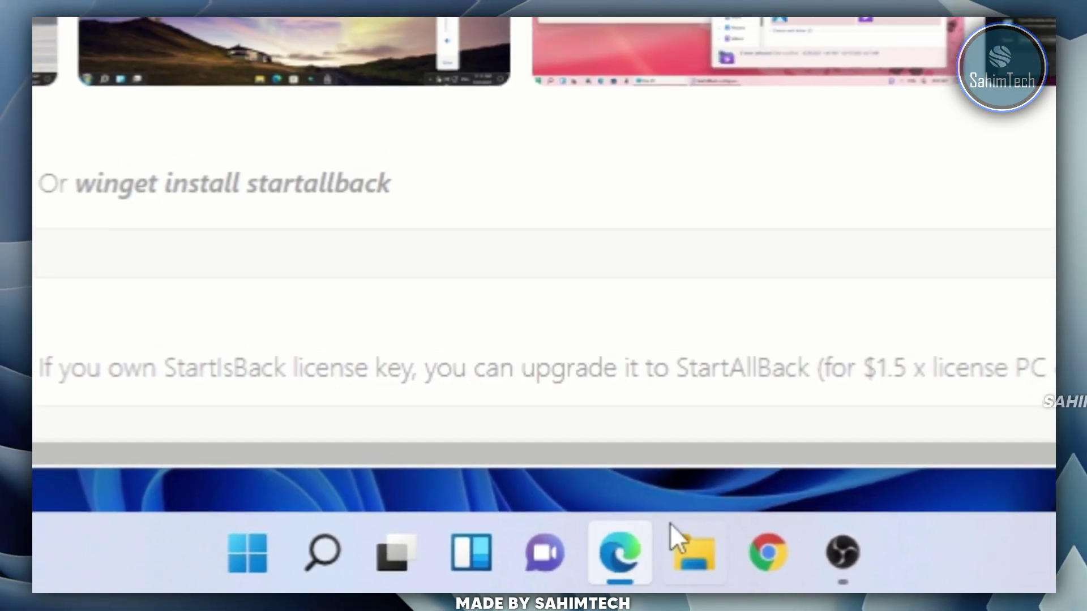
{"action": "left_click", "coordinate": [694, 555]}
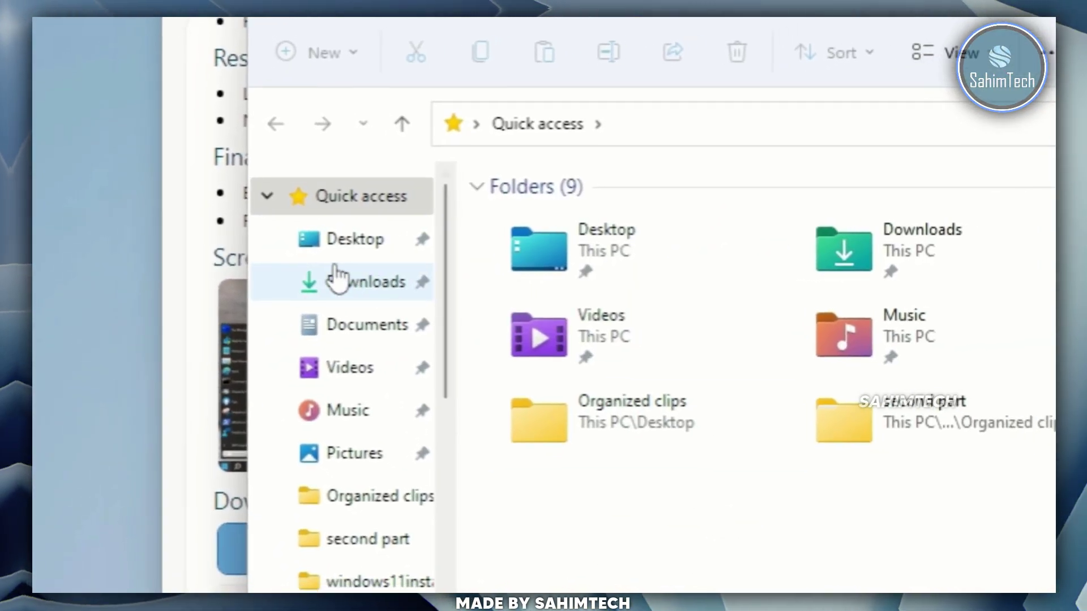
Run StartAllBack_3.1.2_setup from the Downloads folder in File Explorer
{"action": "left_click", "coordinate": [222, 263]}
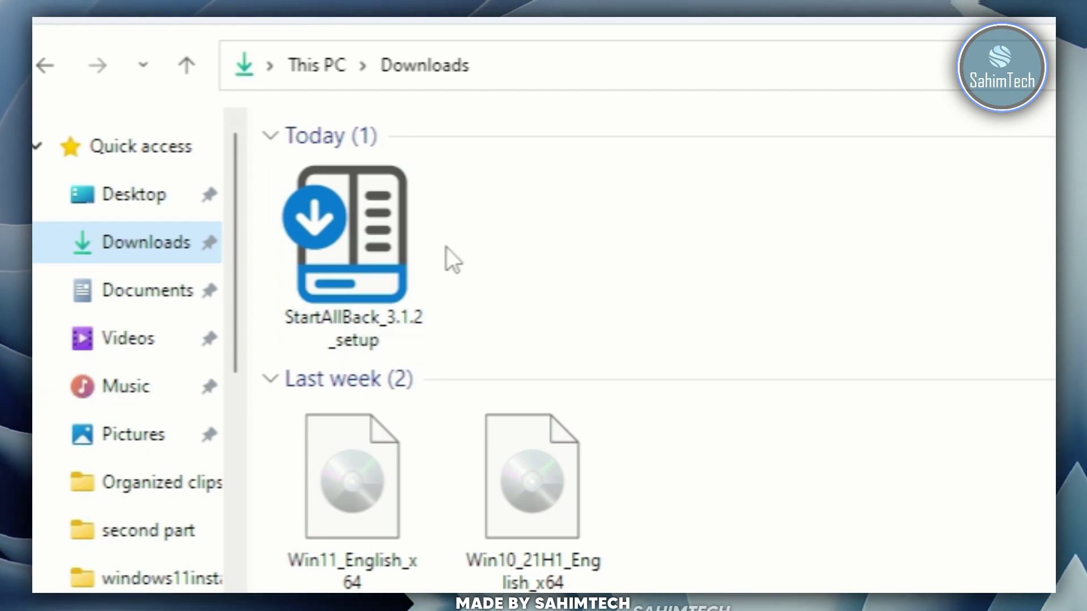
{"action": "left_click_drag", "start_coordinate": [378, 244], "coordinate": [475, 309]}
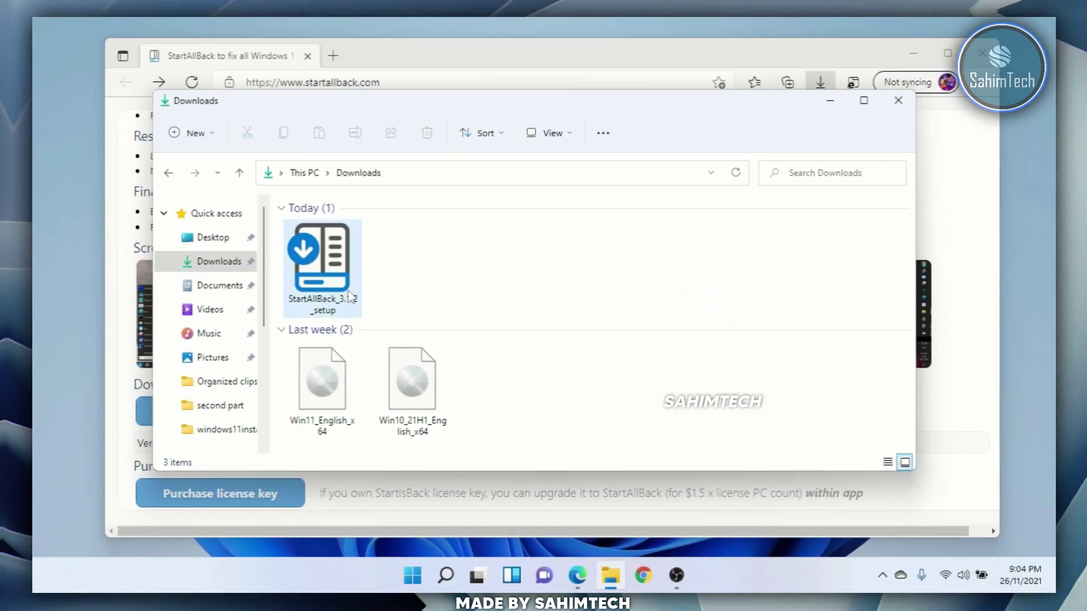
{"action": "double_click", "coordinate": [330, 283]}
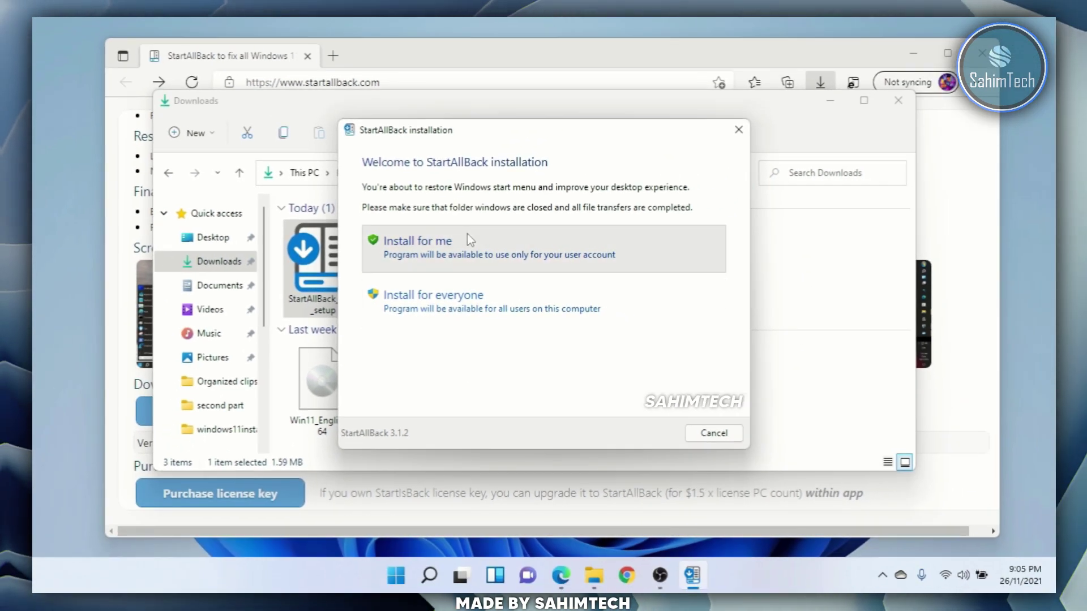
Install StartAllBack for the current user only, then minimize Edge to reveal its configuration window
{"action": "left_click", "coordinate": [468, 233]}
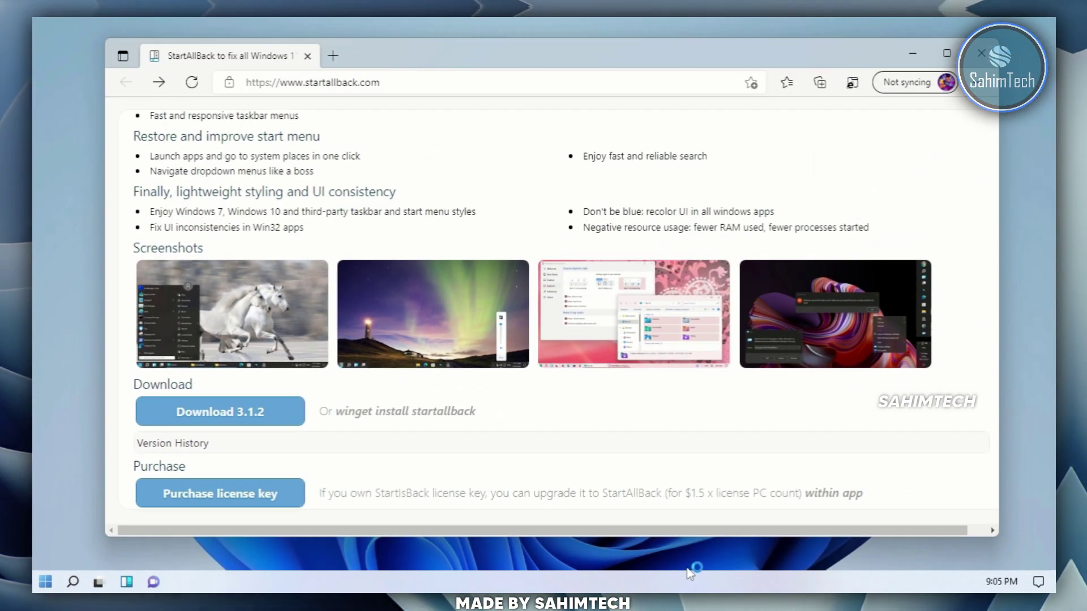
{"action": "left_click", "coordinate": [913, 56]}
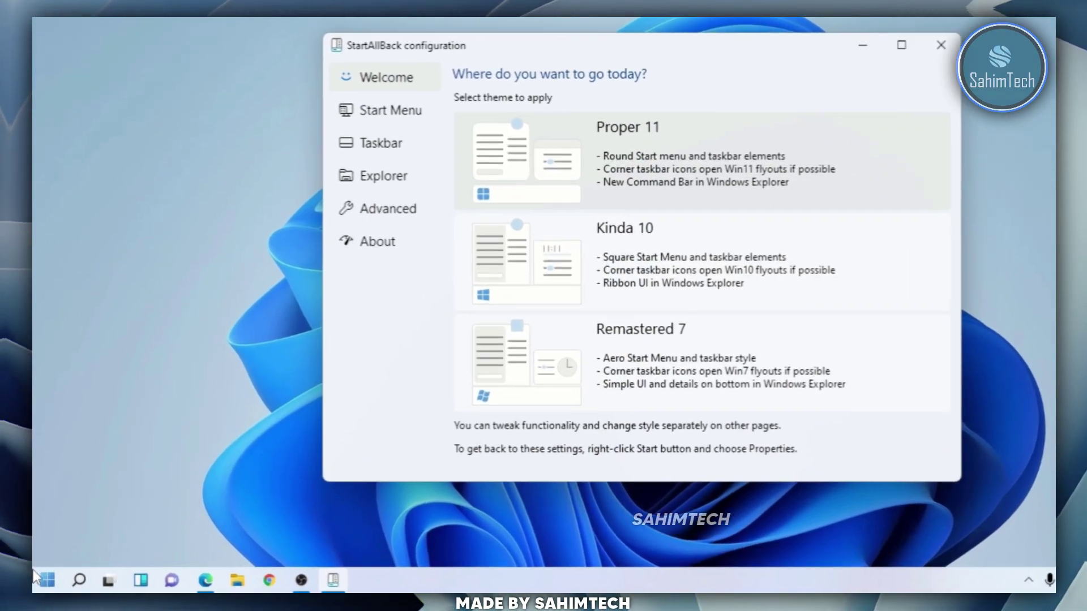
Preview the new Start menu, apply the Kinda 10 theme and view its Windows 10-style Start menu
{"action": "left_click", "coordinate": [38, 584]}
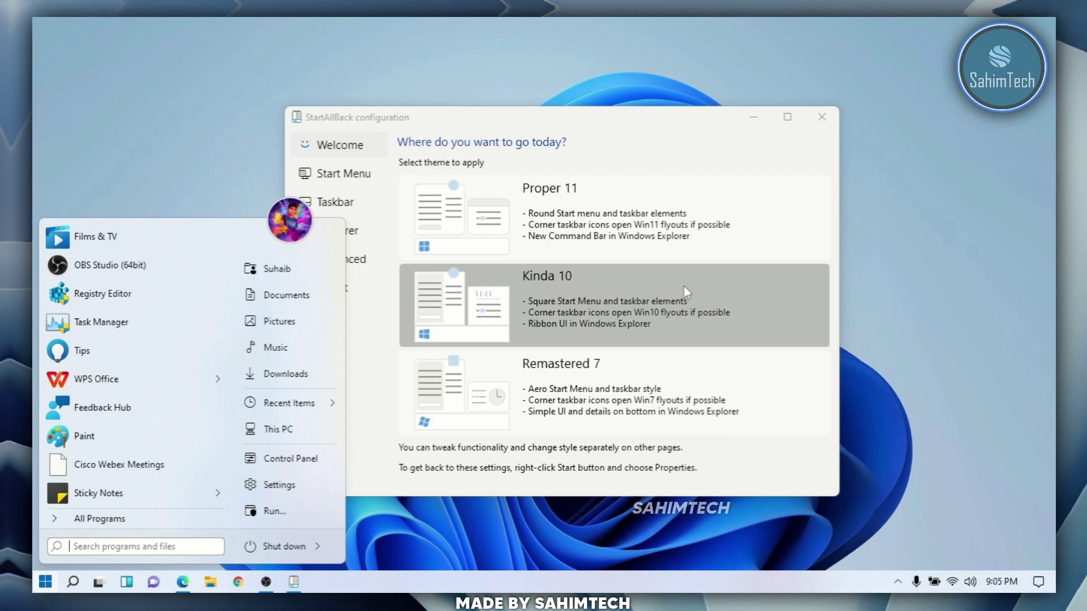
{"action": "left_click", "coordinate": [652, 292]}
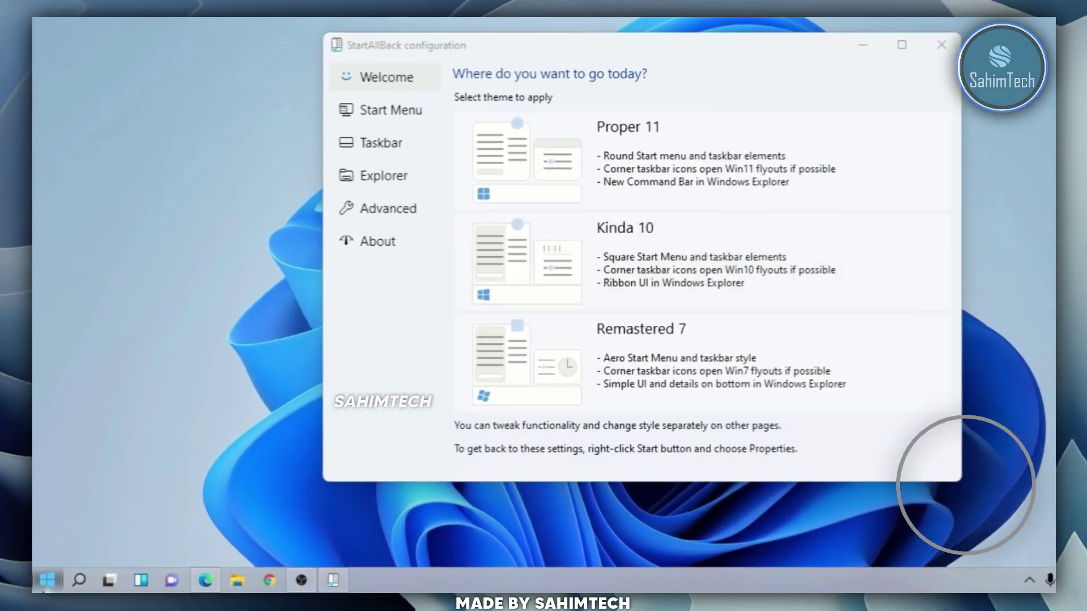
{"action": "left_click", "coordinate": [45, 583]}
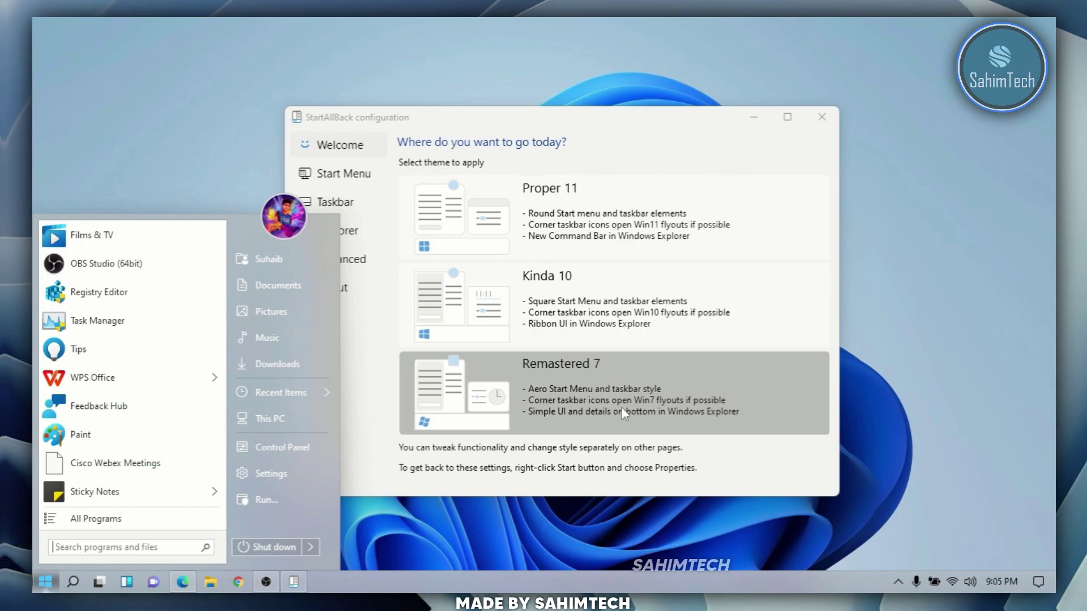
Apply Remastered 7 and try resizing its Windows 7-style Start menu height
{"action": "left_click", "coordinate": [621, 408]}
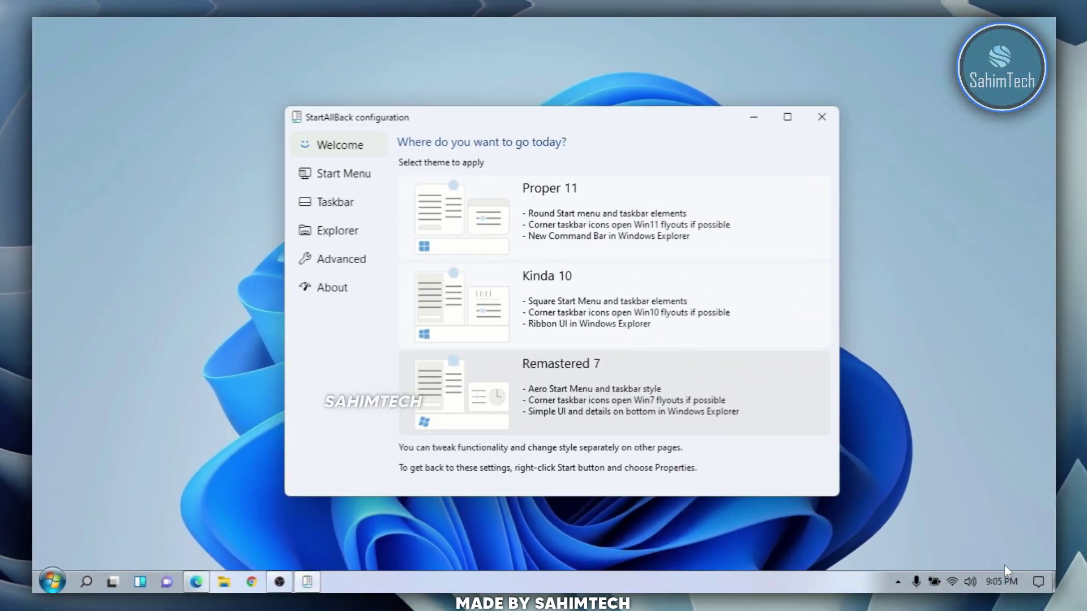
{"action": "left_click", "coordinate": [50, 583]}
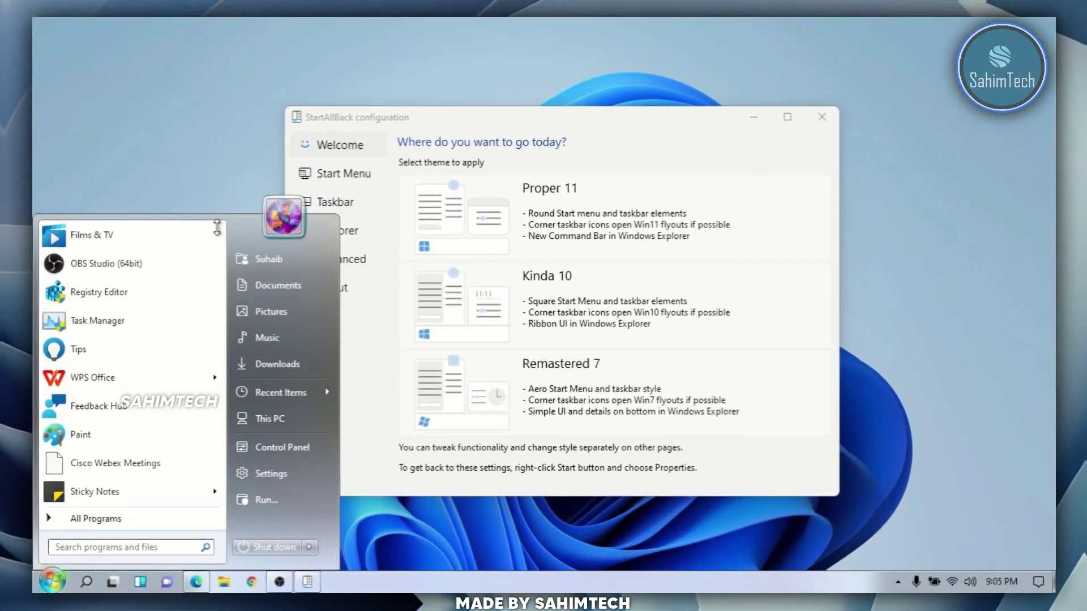
{"action": "left_click_drag", "start_coordinate": [216, 211], "coordinate": [219, 203]}
{"action": "left_click_drag", "start_coordinate": [217, 247], "coordinate": [226, 220]}
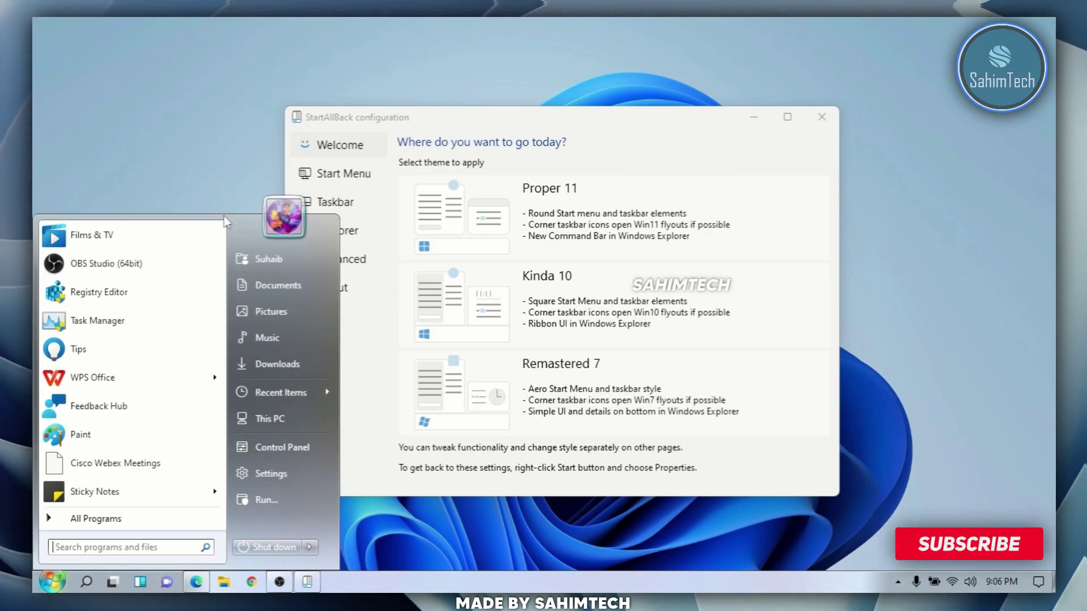
{"action": "left_click", "coordinate": [436, 123]}
Browse the Start Menu options, toggling large icons for All Programs
{"action": "left_click", "coordinate": [348, 174]}
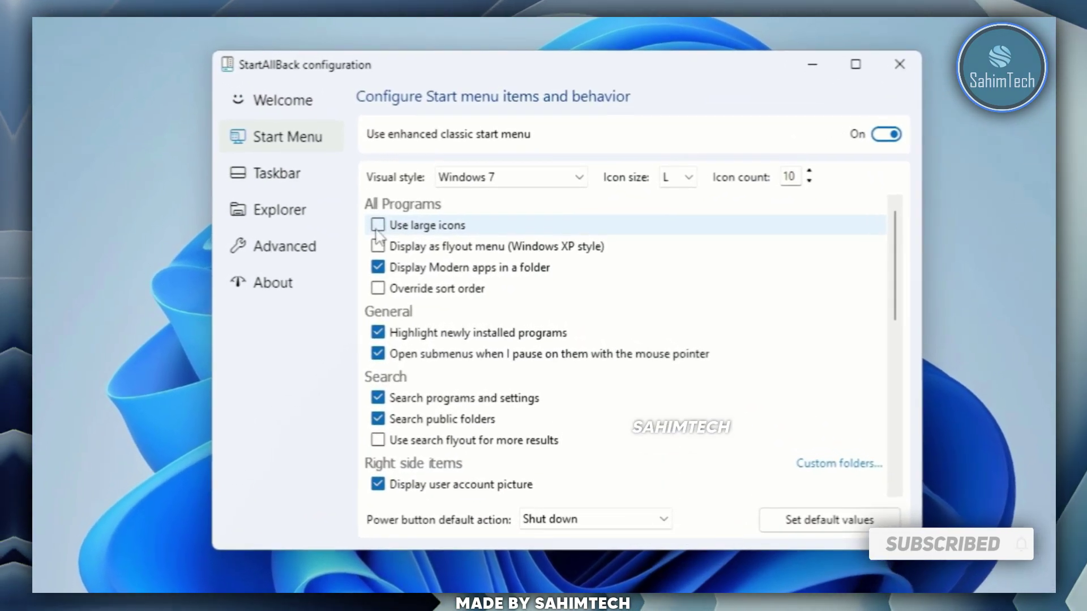
{"action": "left_click", "coordinate": [409, 240]}
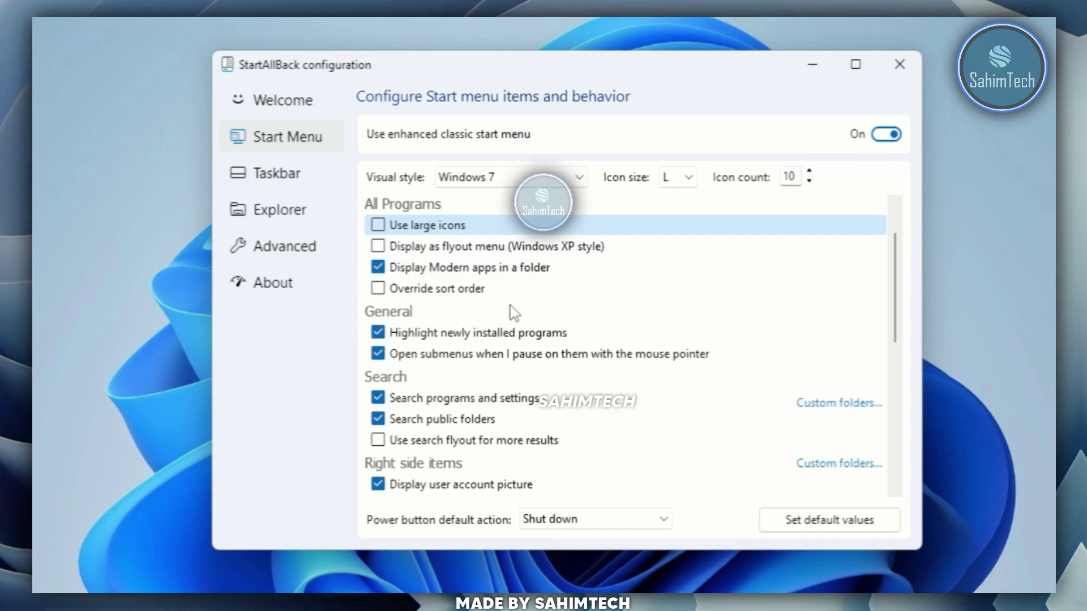
{"action": "scroll", "coordinate": [509, 310], "scroll_direction": "down", "scroll_amount": 10}
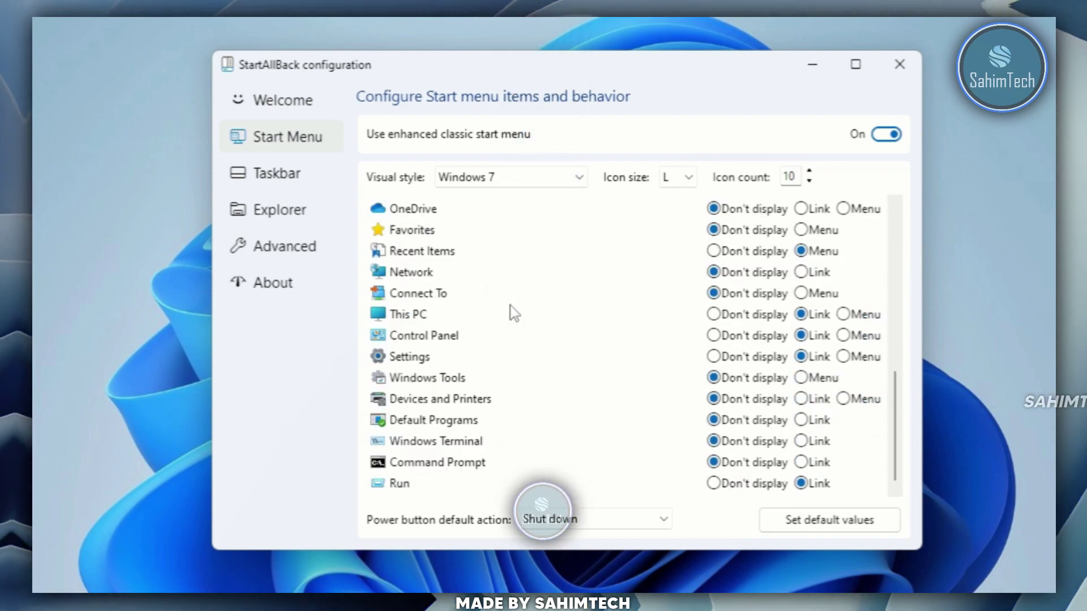
Pick a Start button orb image in Taskbar settings, then return to Welcome
{"action": "left_click", "coordinate": [300, 180]}
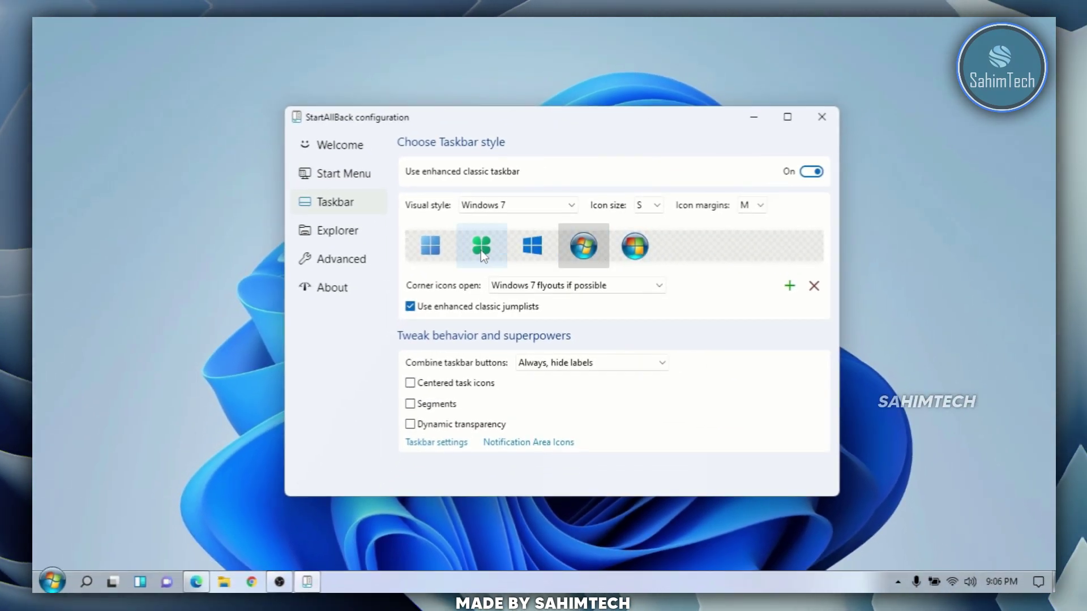
{"action": "left_click", "coordinate": [638, 249]}
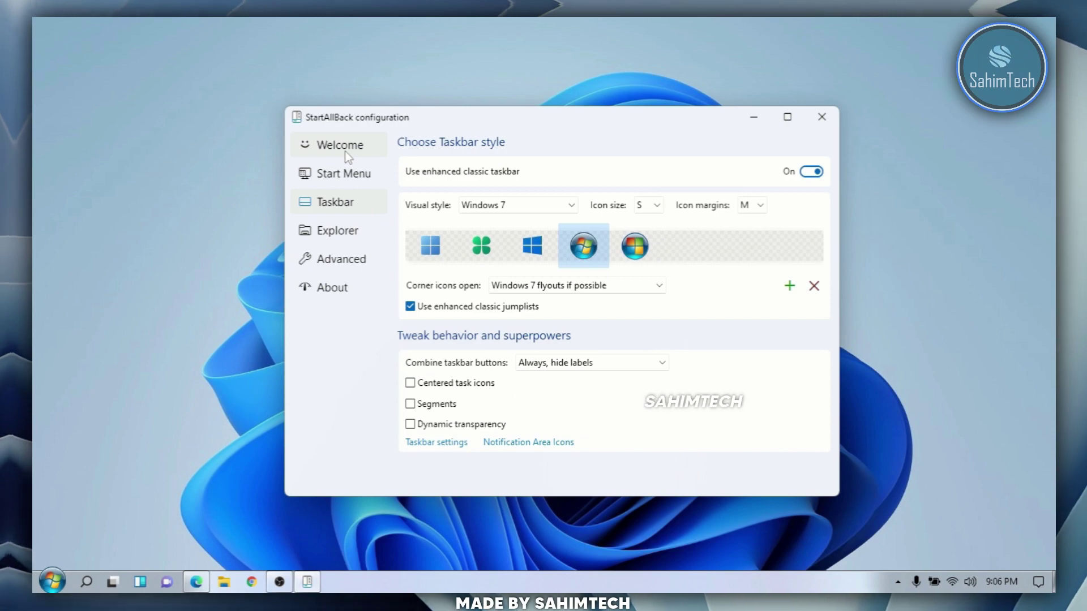
{"action": "left_click", "coordinate": [340, 146]}
Apply Kinda 10, use the Default taskbar visual style, and center task icons with the Start button
{"action": "left_click", "coordinate": [525, 327]}
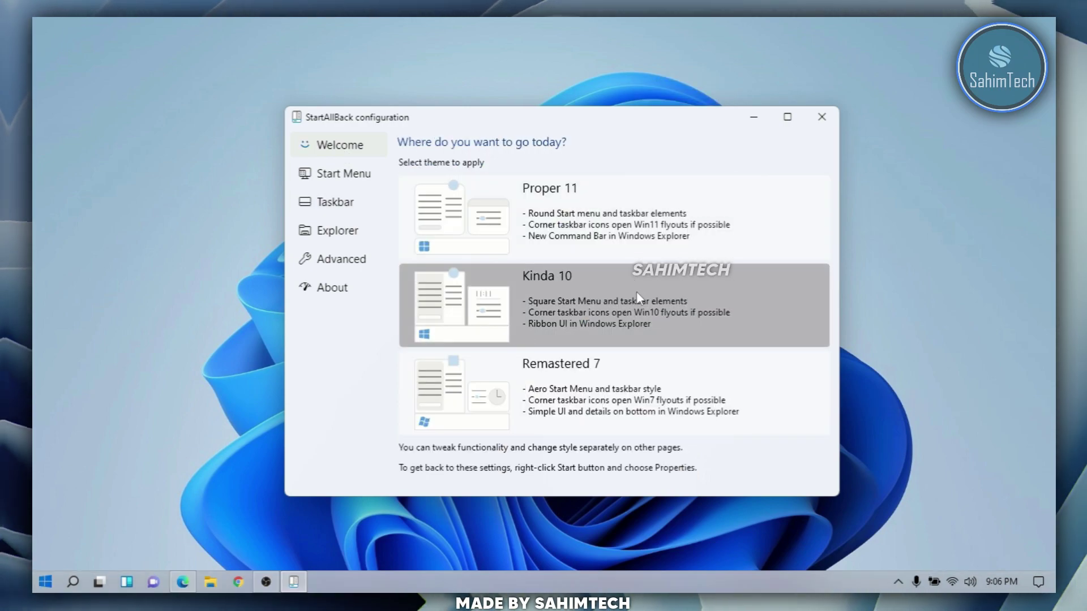
{"action": "left_click", "coordinate": [319, 203]}
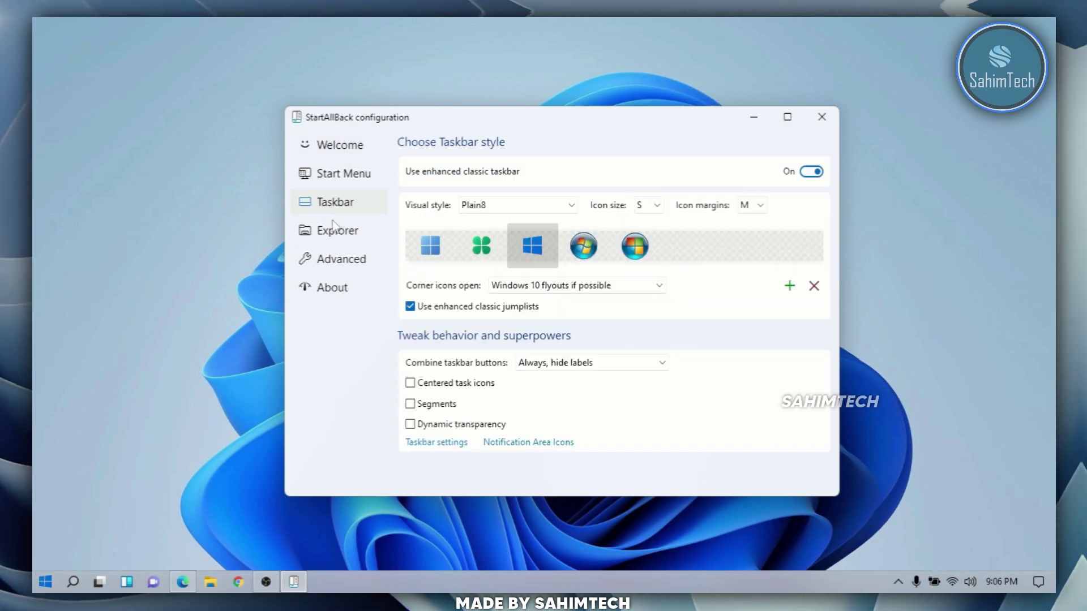
{"action": "left_click", "coordinate": [515, 221]}
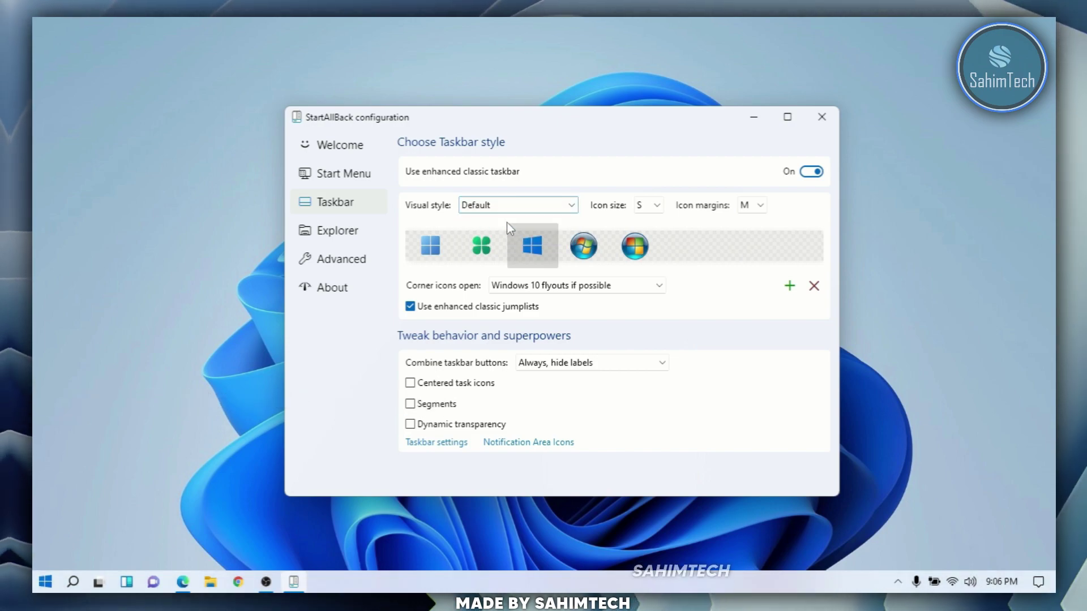
{"action": "left_click", "coordinate": [464, 385]}
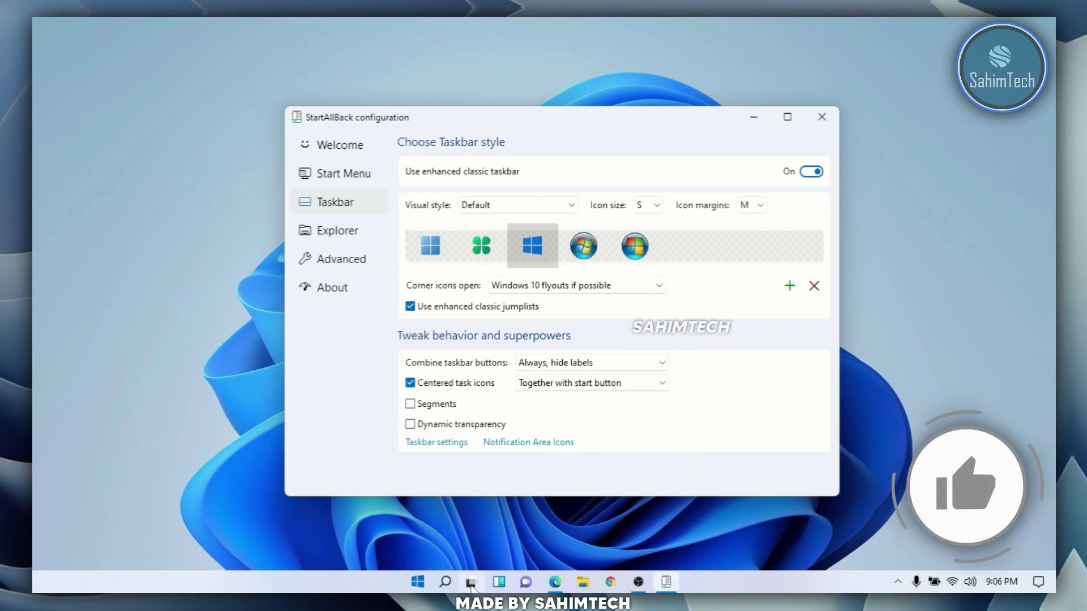
{"action": "left_click", "coordinate": [419, 583]}
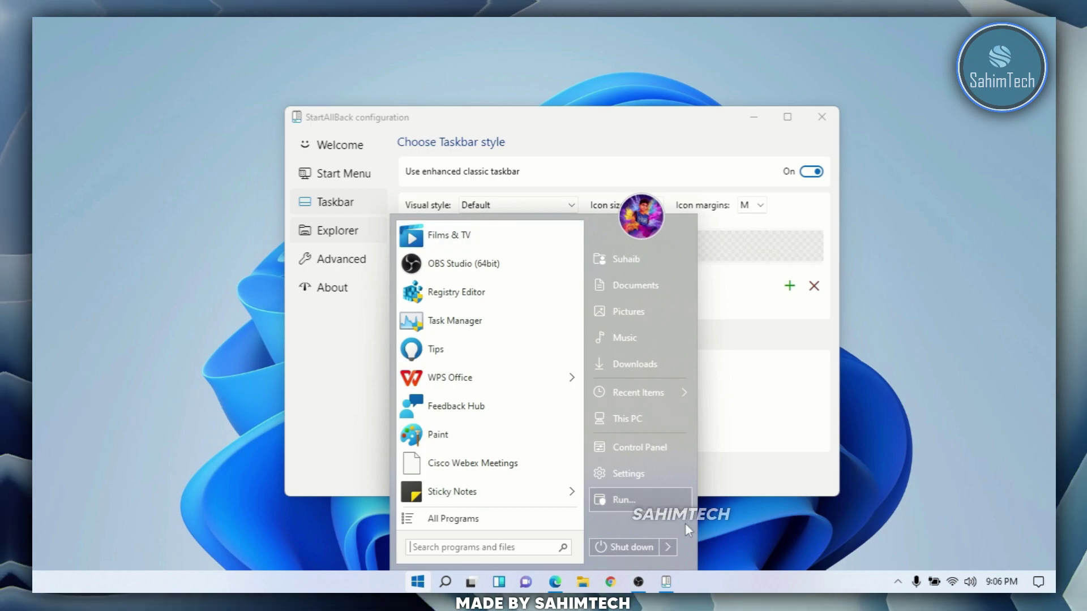
Choose the Windows 10-style Start button icon in Taskbar settings and check the Start menu
{"action": "left_click", "coordinate": [334, 373]}
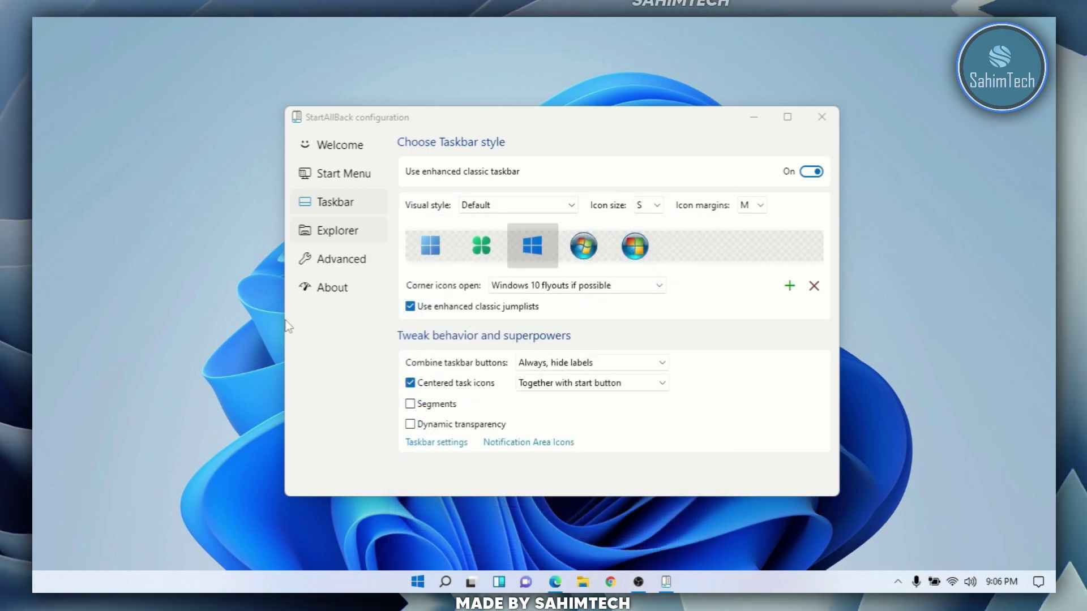
{"action": "left_click", "coordinate": [336, 145]}
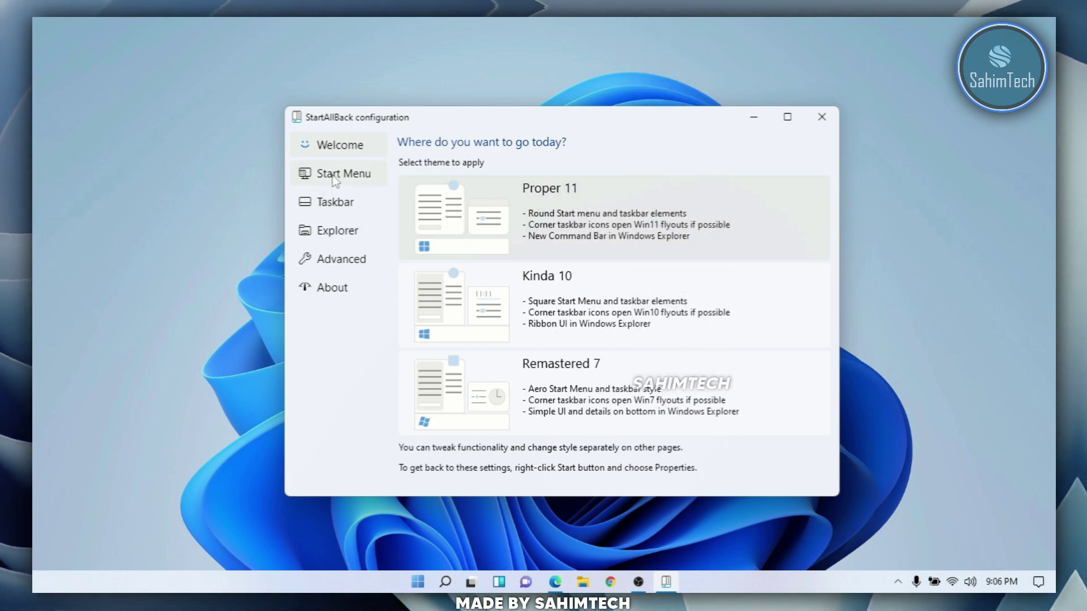
{"action": "left_click", "coordinate": [338, 207]}
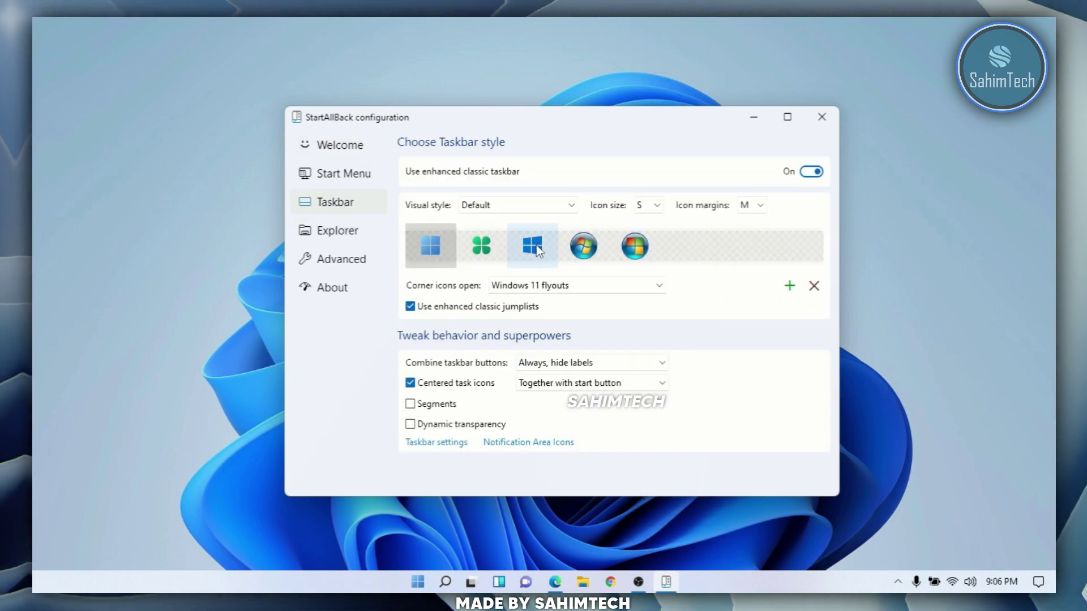
{"action": "left_click", "coordinate": [532, 247]}
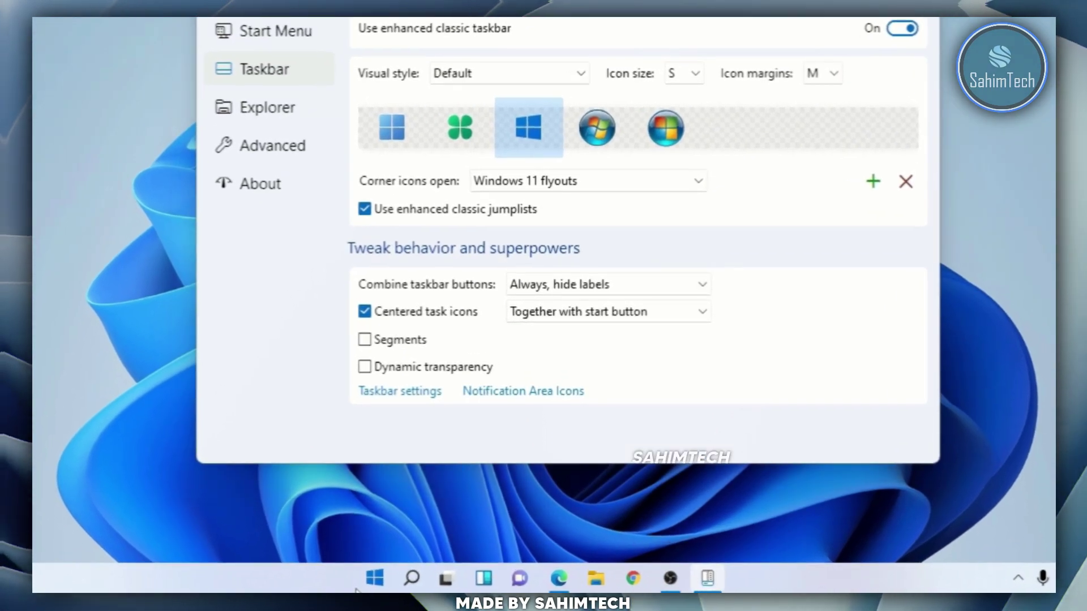
{"action": "left_click", "coordinate": [416, 583]}
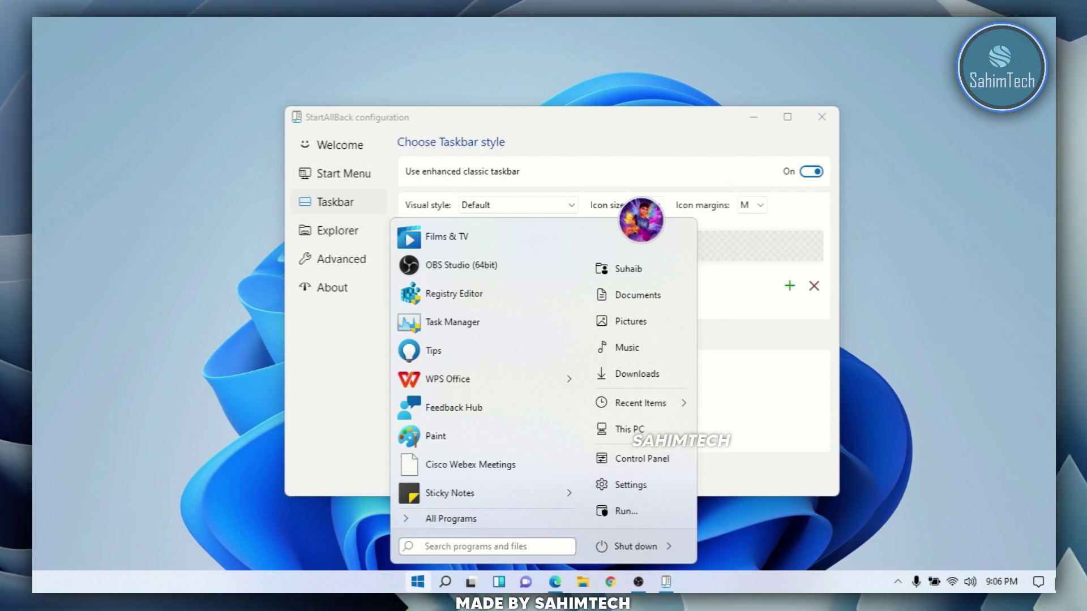
Test the search button's quick list and search panel, reopen Start, then view the About page
{"action": "left_click", "coordinate": [353, 467]}
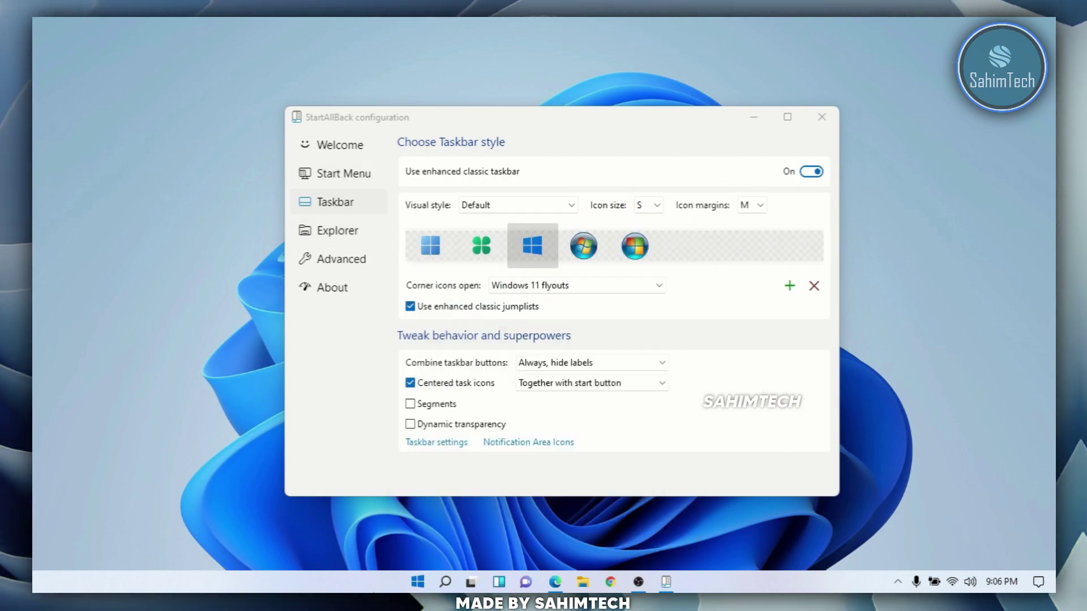
{"action": "right_click", "coordinate": [443, 583]}
{"action": "left_click", "coordinate": [446, 583]}
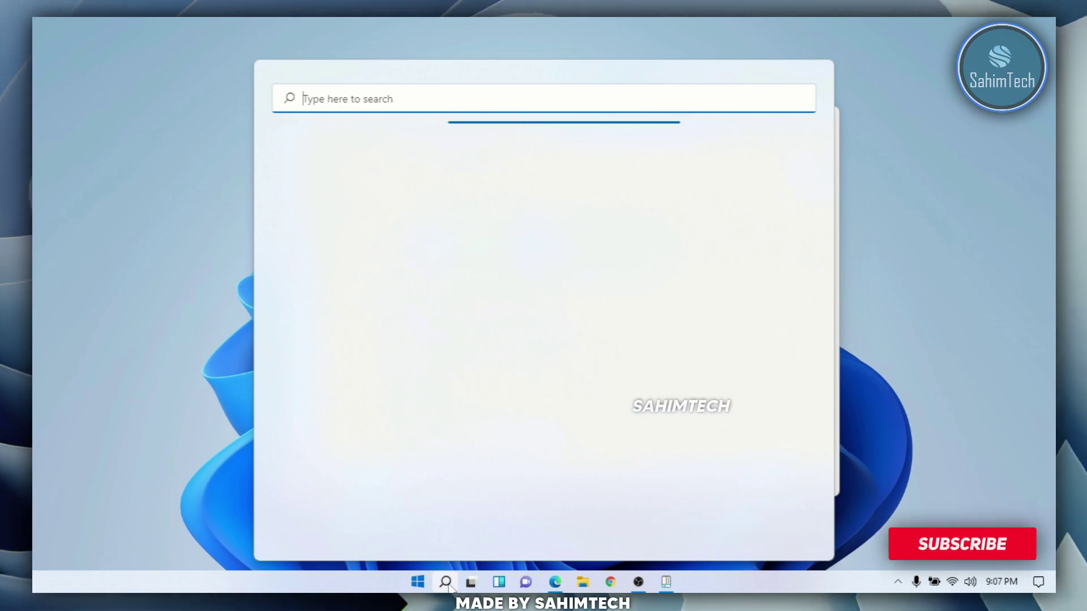
{"action": "left_click", "coordinate": [417, 582]}
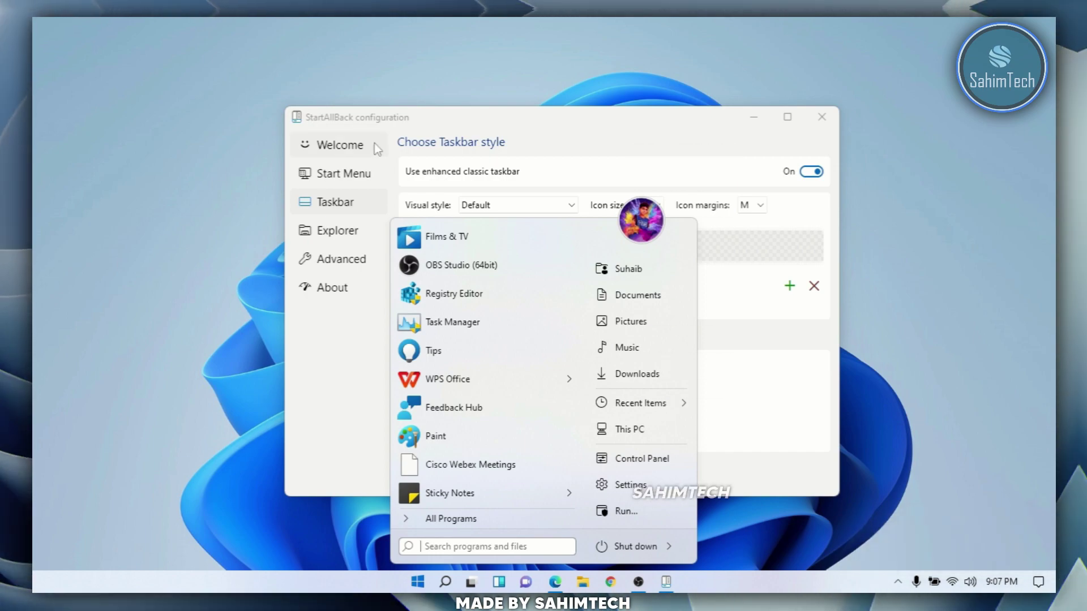
{"action": "left_click", "coordinate": [391, 121]}
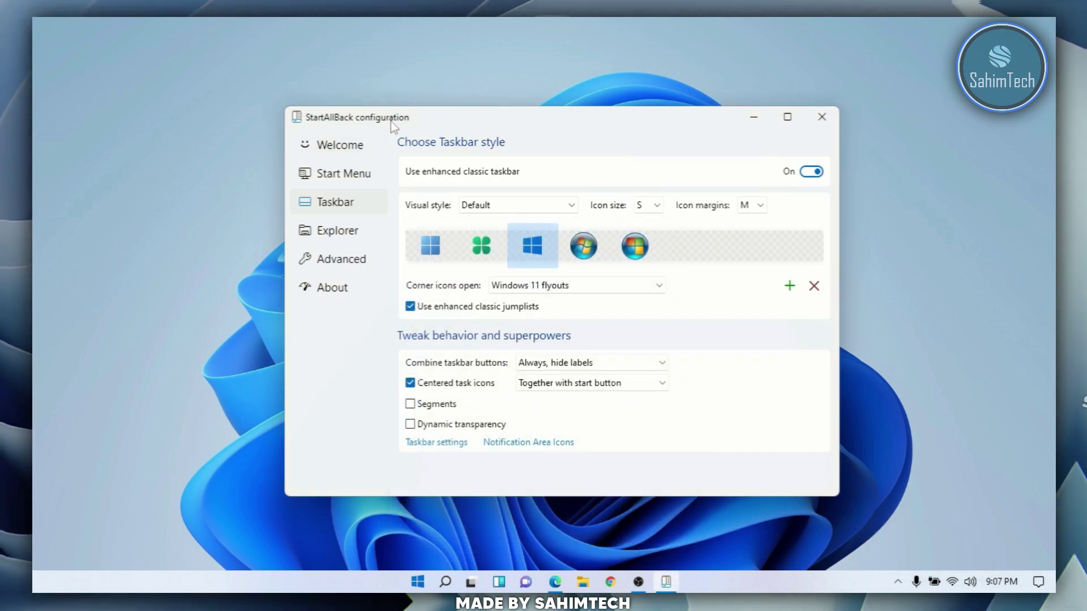
{"action": "left_click", "coordinate": [360, 289]}
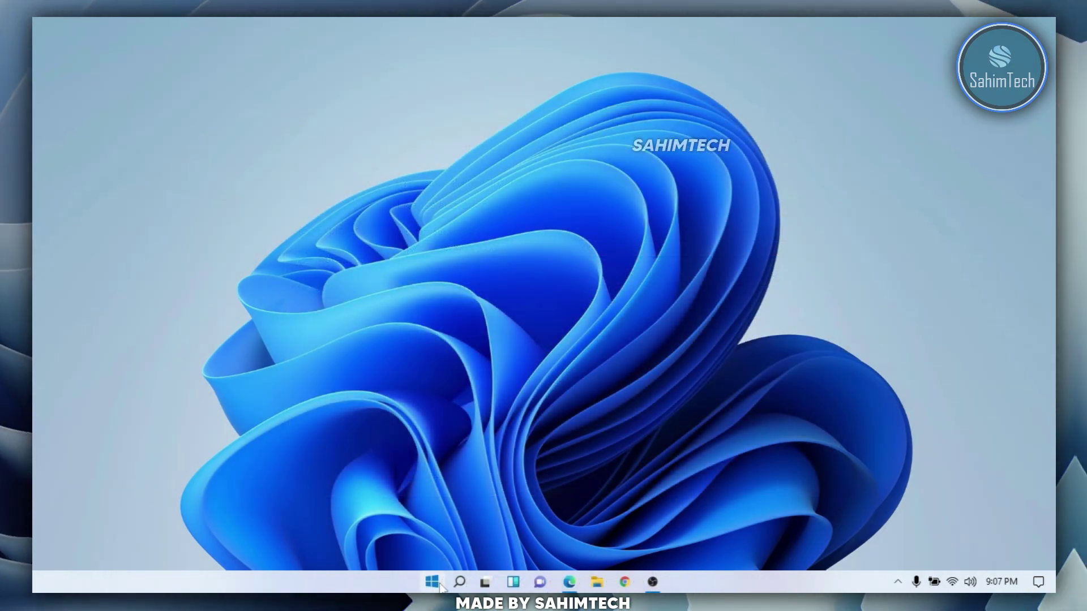
{"action": "left_click", "coordinate": [438, 587]}
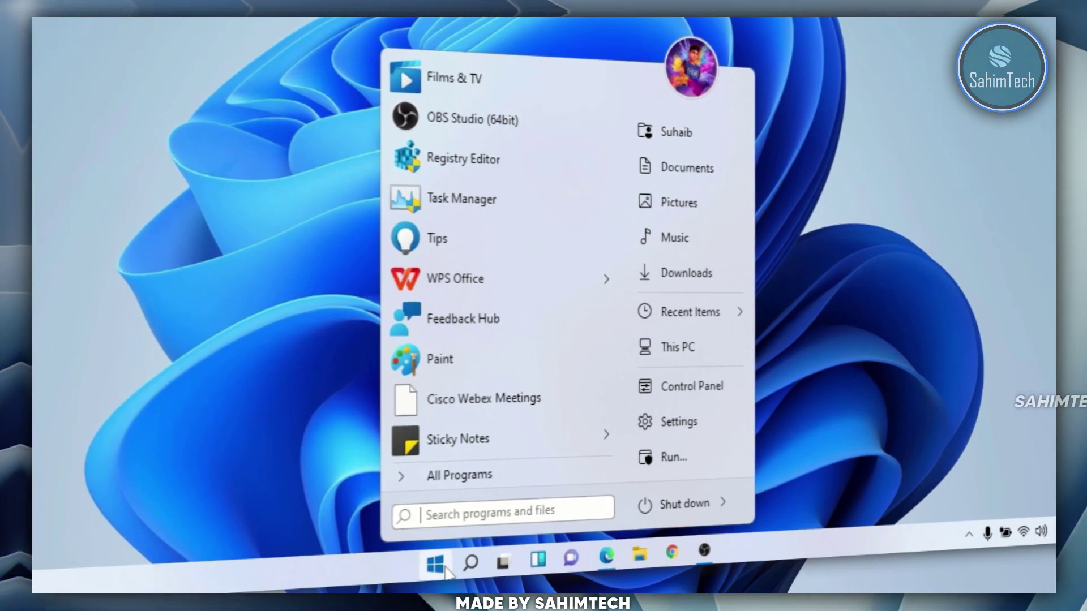
{"action": "left_click", "coordinate": [445, 570]}
{"action": "left_click", "coordinate": [445, 571]}
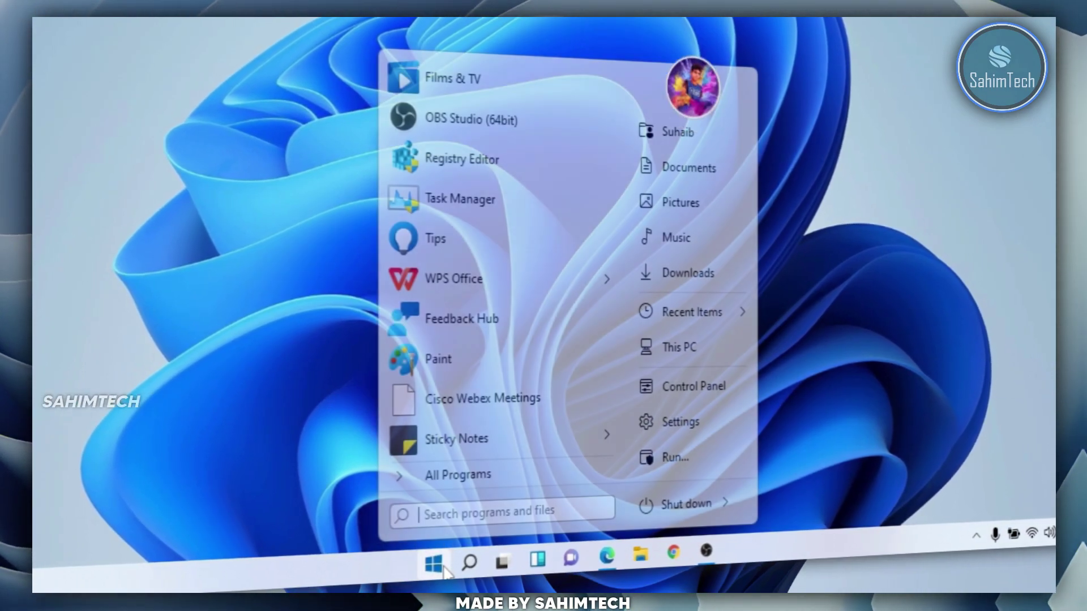
{"action": "left_click", "coordinate": [444, 572]}
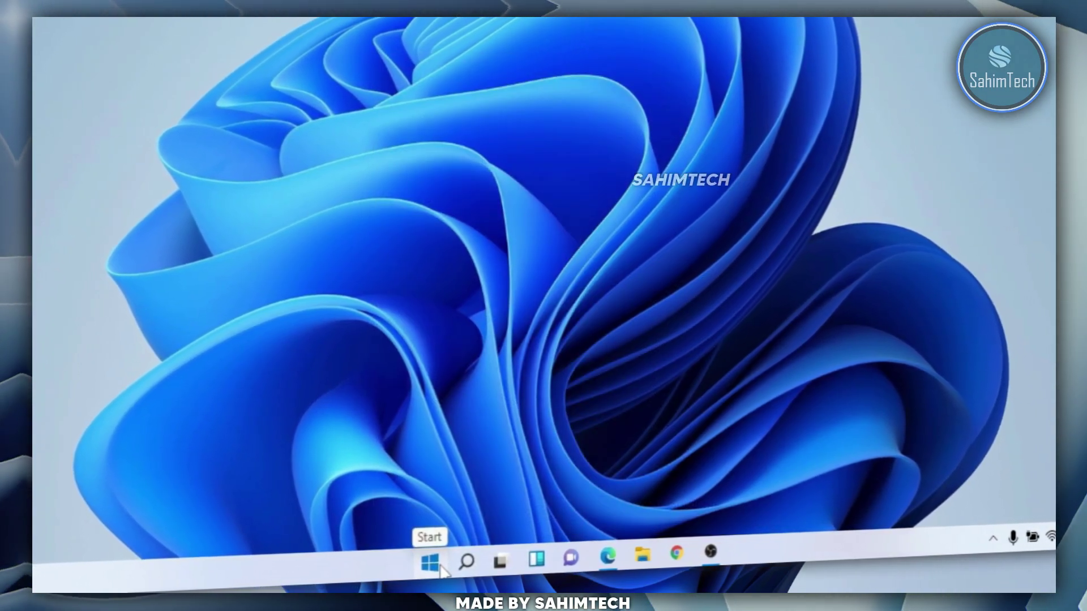
{"action": "left_click", "coordinate": [441, 570]}
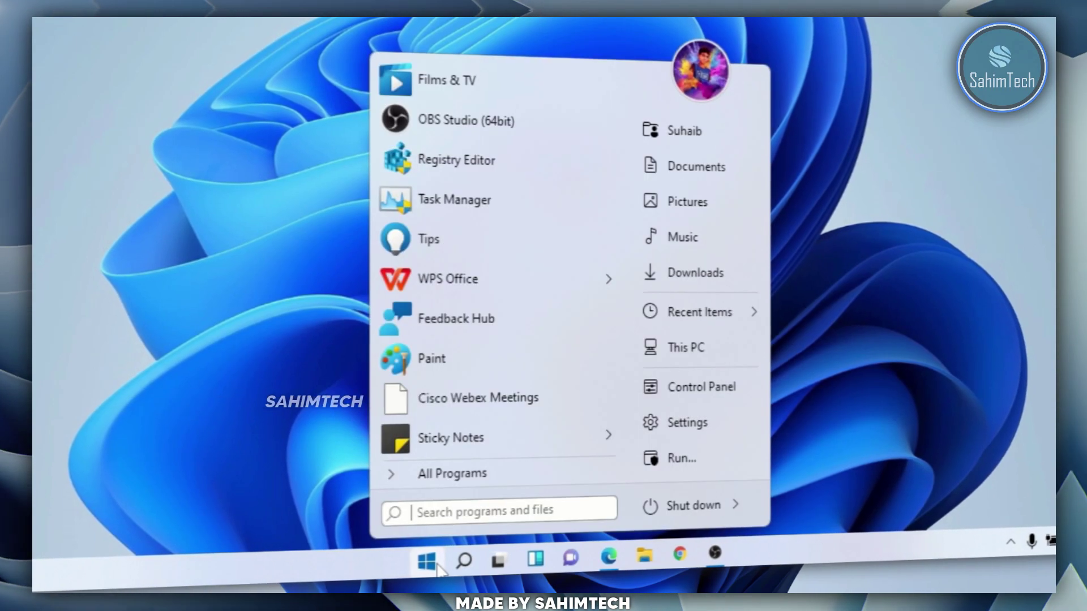
{"action": "left_click", "coordinate": [438, 569]}
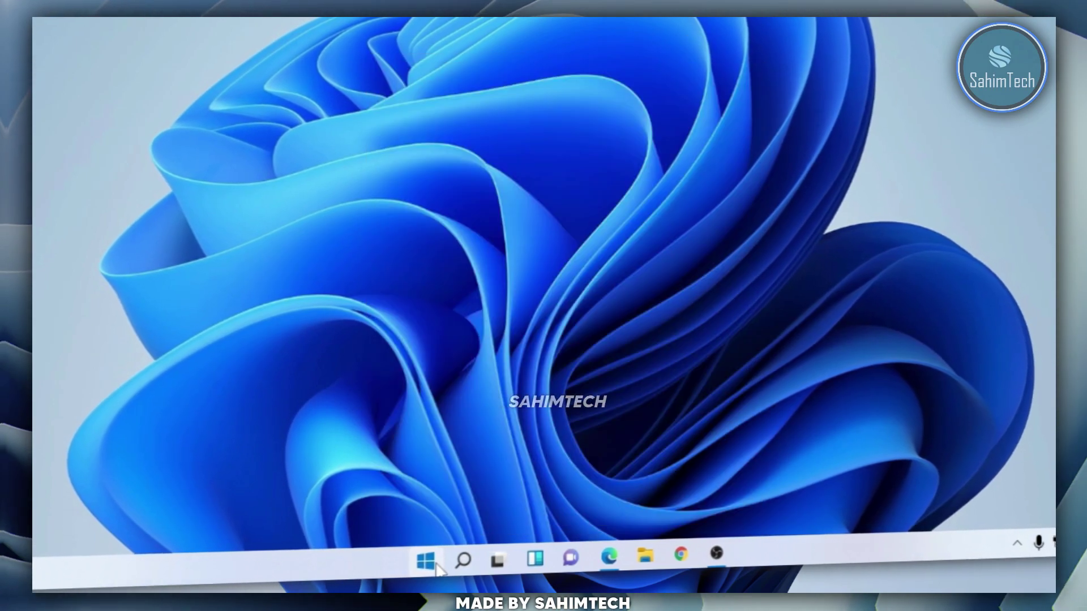
{"action": "left_click", "coordinate": [438, 569]}
{"action": "left_click", "coordinate": [438, 569]}
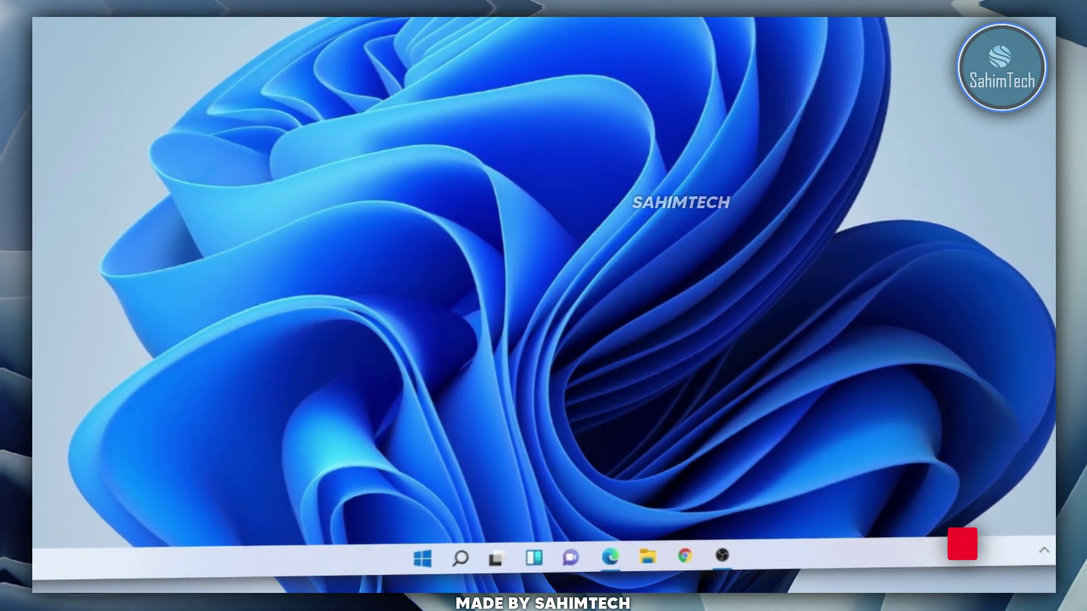
{"action": "left_click", "coordinate": [425, 567]}
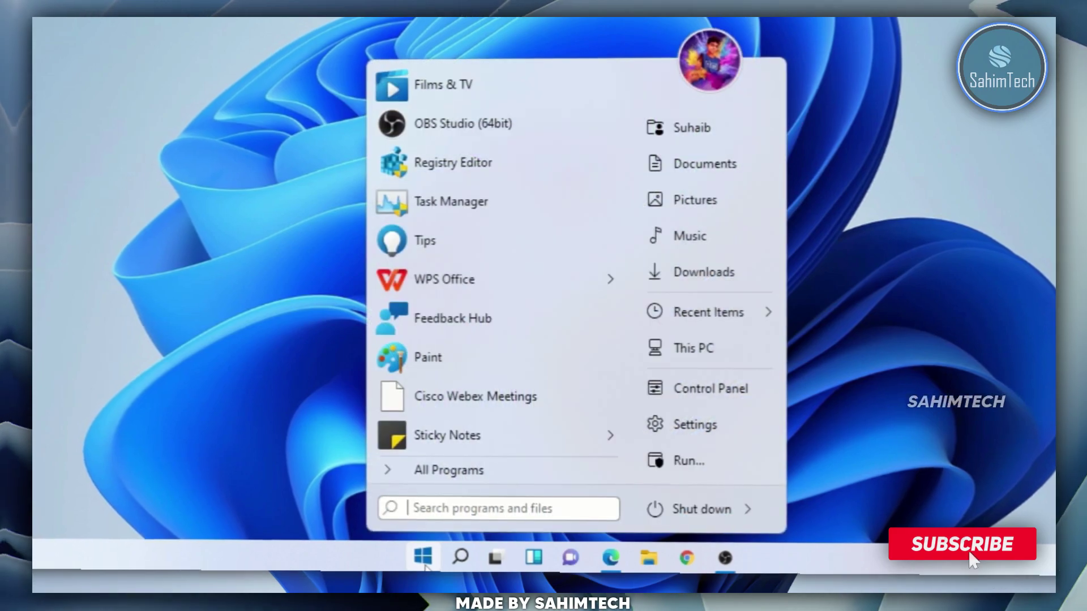
{"action": "left_click", "coordinate": [426, 567]}
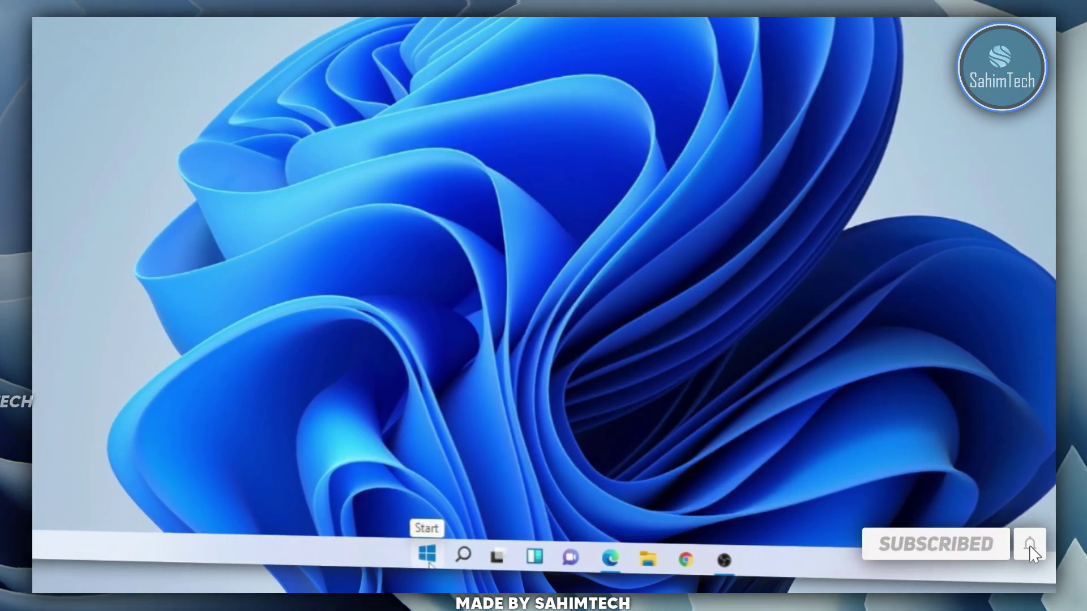
{"action": "left_click", "coordinate": [429, 557]}
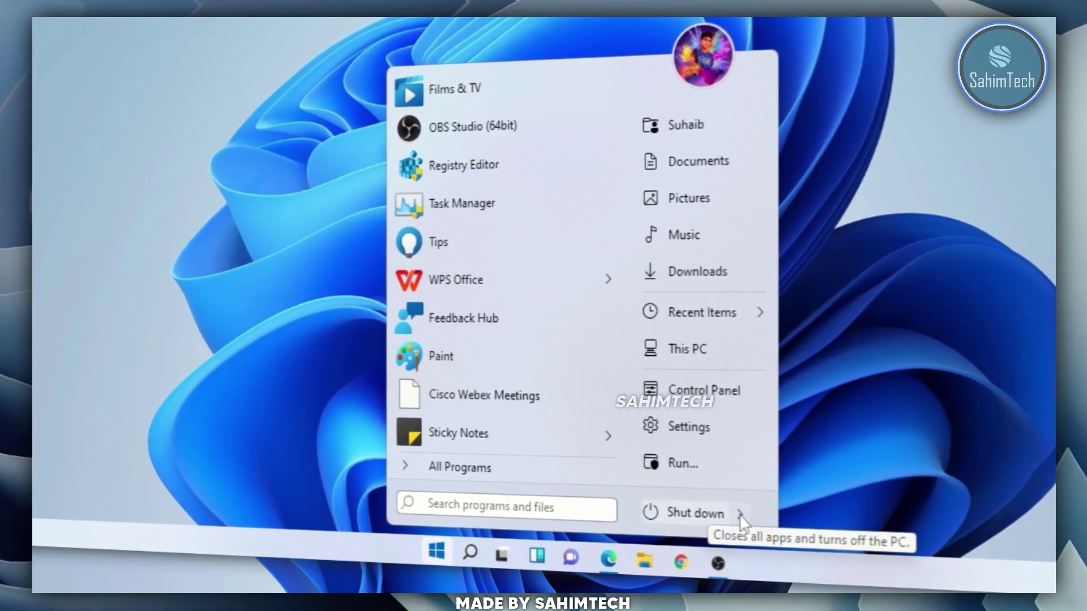
{"action": "left_click", "coordinate": [362, 369]}
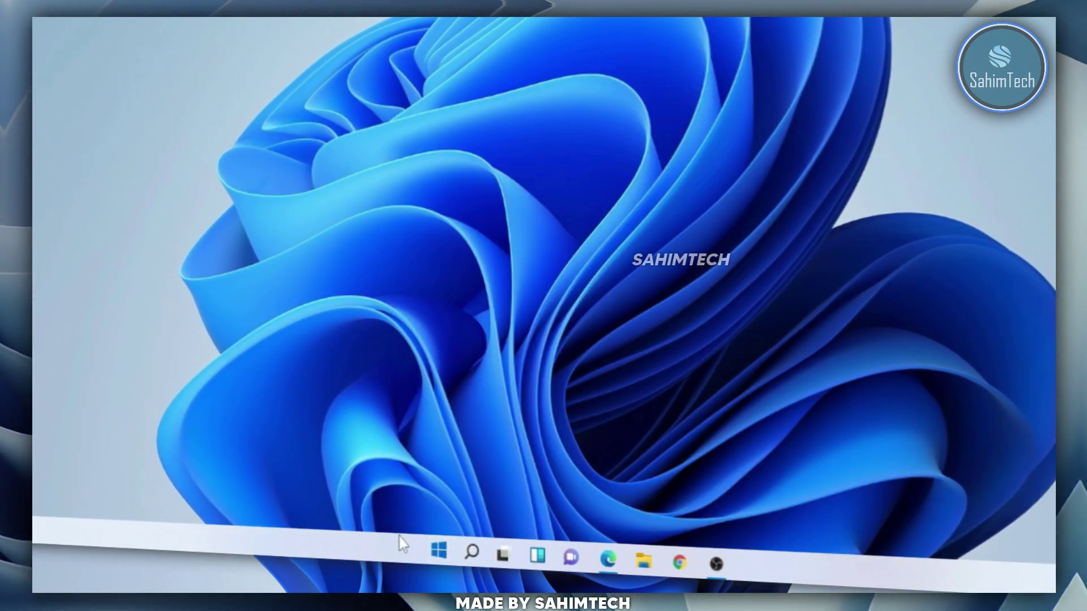